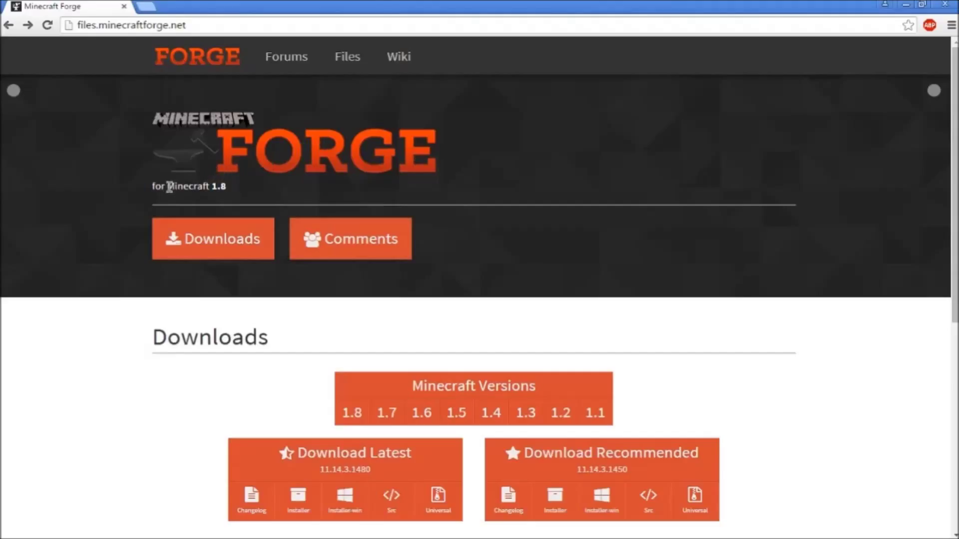
Step: Download the recommended Forge 11.14.3.1450 installer for Minecraft 1.8, skipping the advertisement page
left_click_drag(167, 187, 222, 195)
left_click(581, 245)
scroll(552, 232, "down", 3)
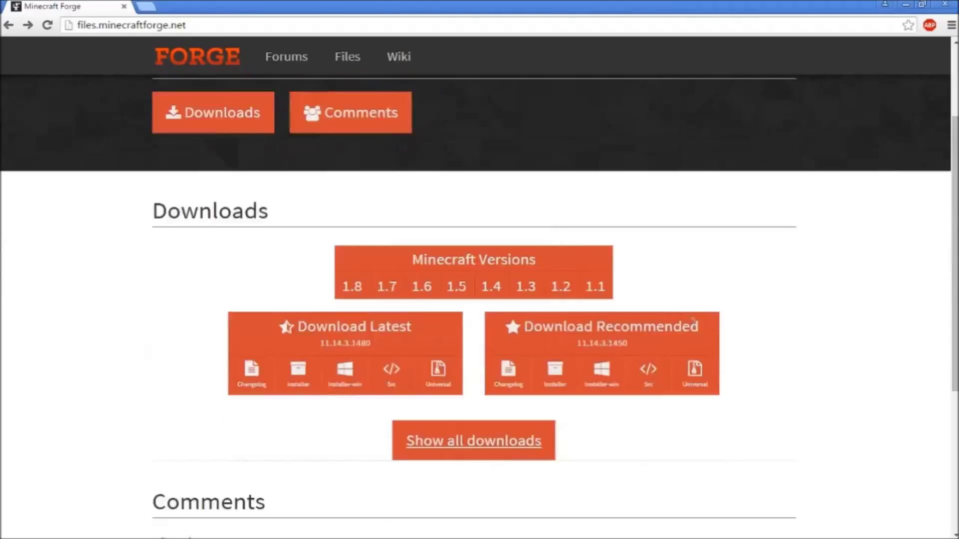
left_click(565, 384)
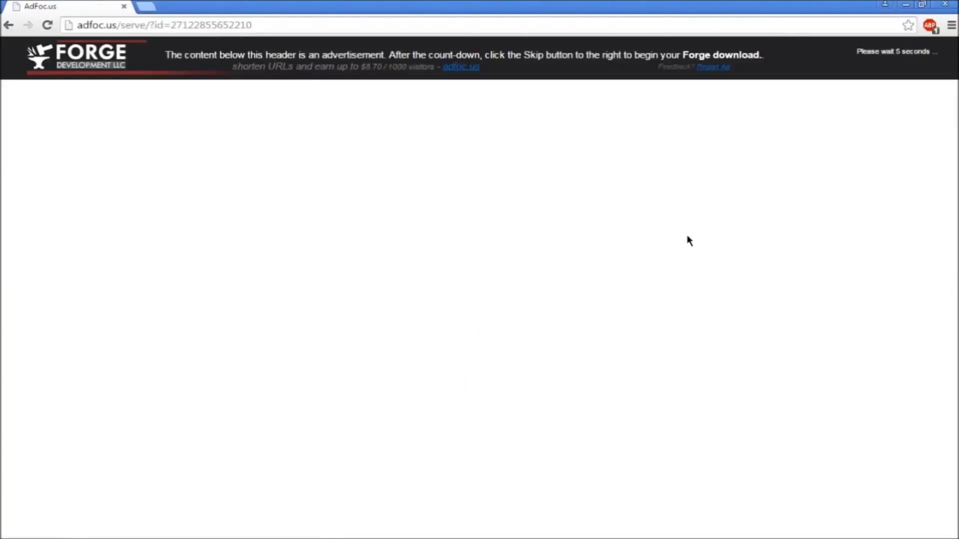
left_click(892, 67)
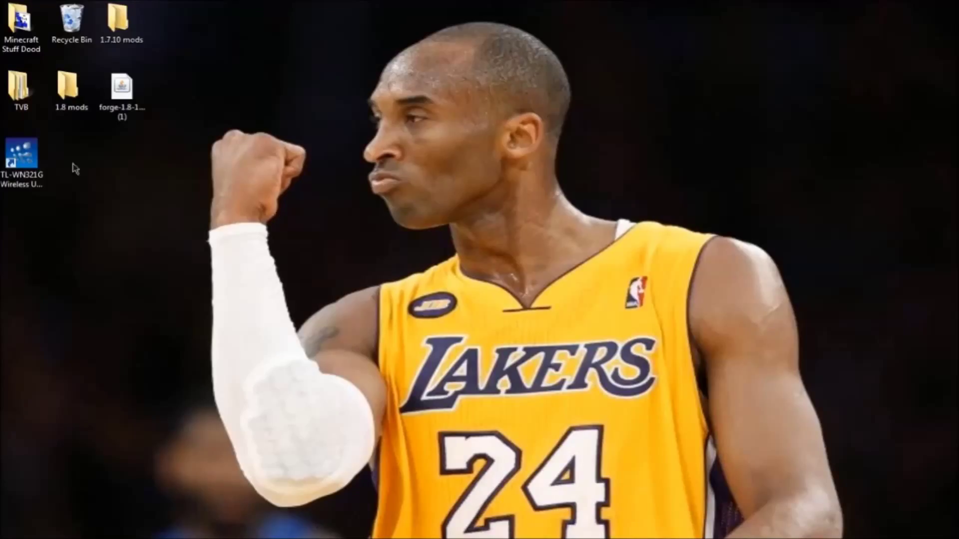
Step: Set the Minecraft launcher profile to use release 1.8, save it, and run the game once before quitting
left_click(124, 114)
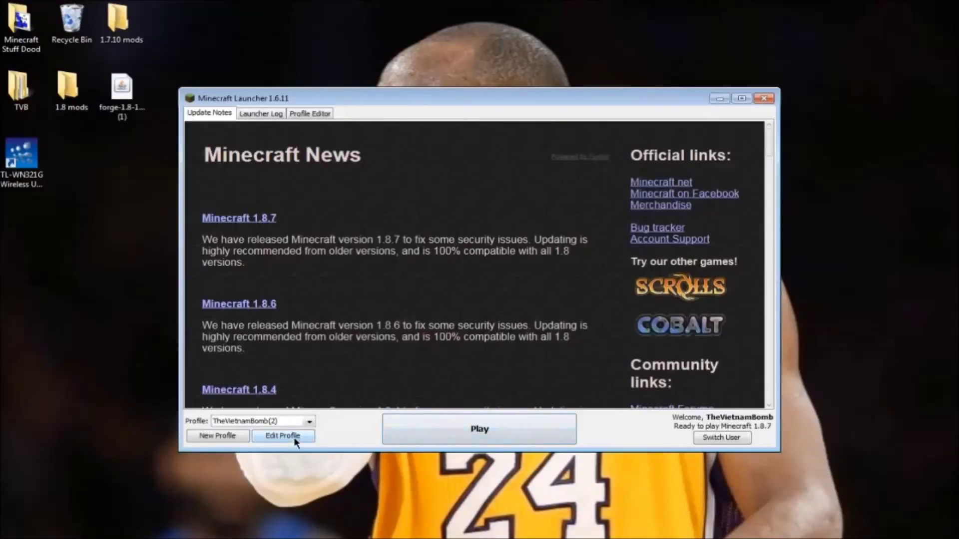
left_click(301, 434)
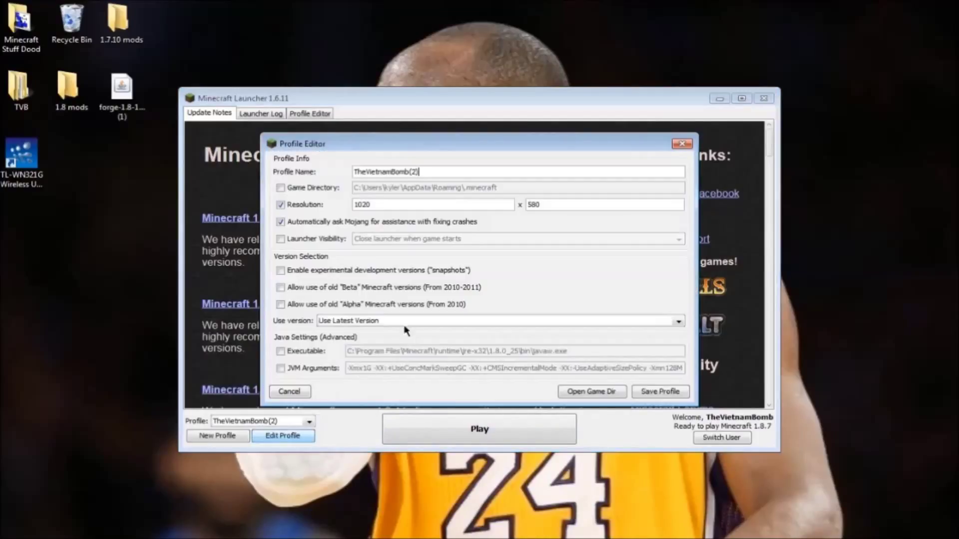
left_click(406, 329)
left_click(679, 403)
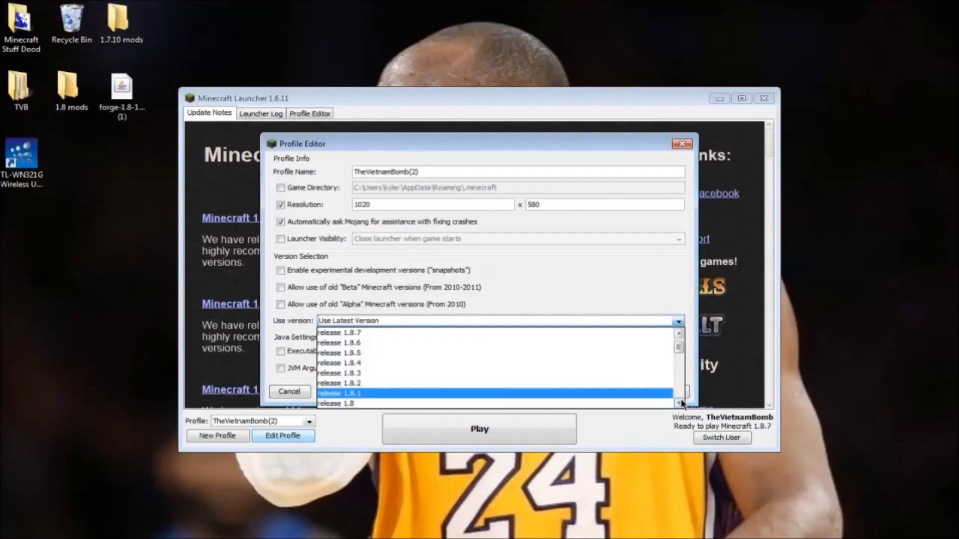
left_click(554, 403)
left_click(651, 392)
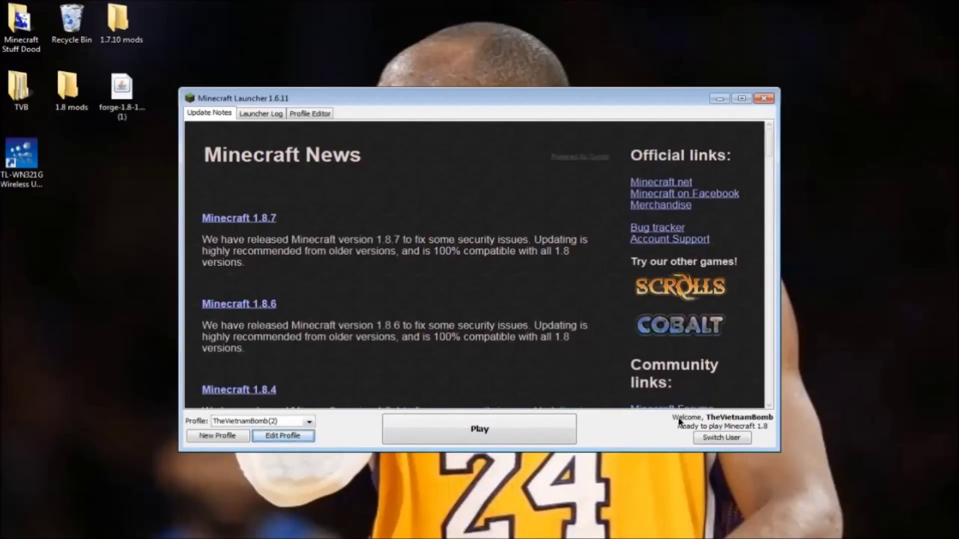
left_click(471, 434)
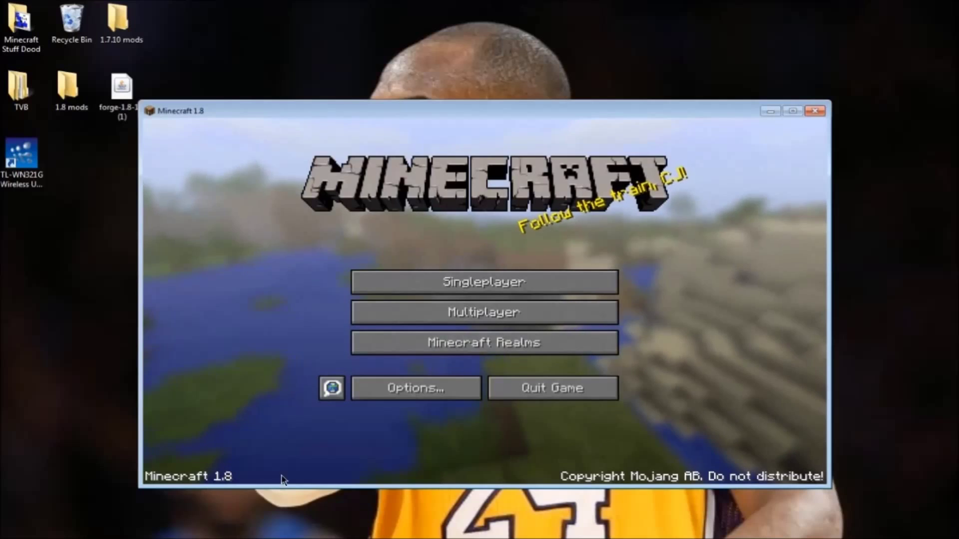
left_click(573, 400)
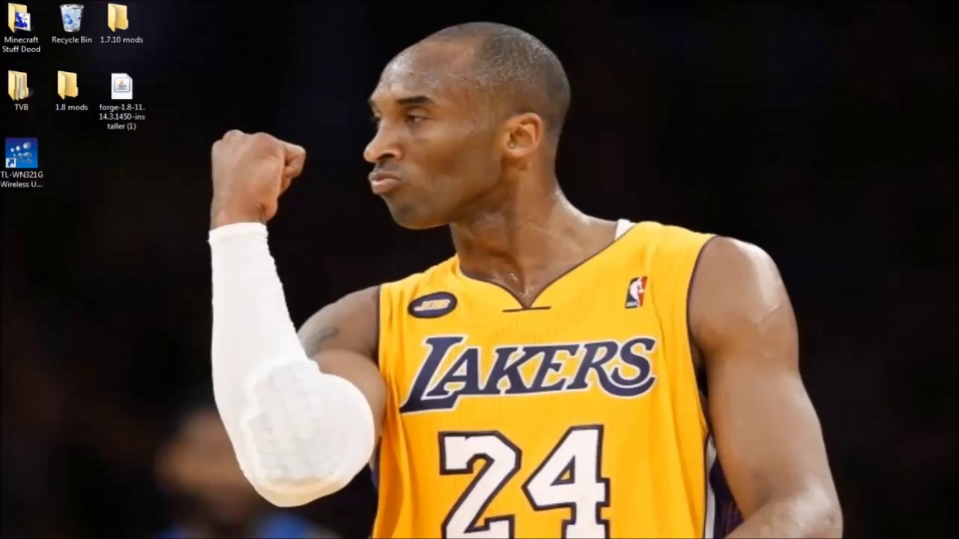
Step: Look in the Downloads folder for downloaded files and close the window
key("super+e")
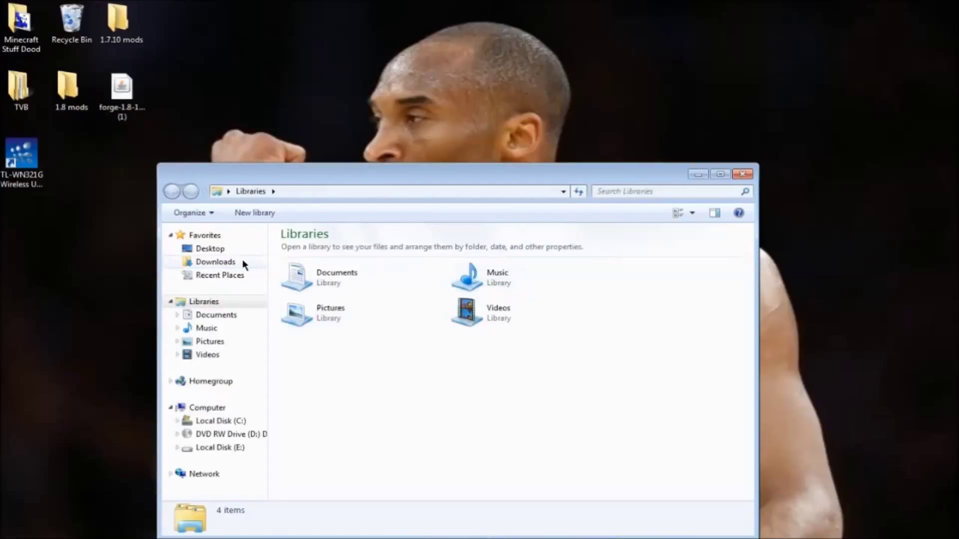
left_click(242, 261)
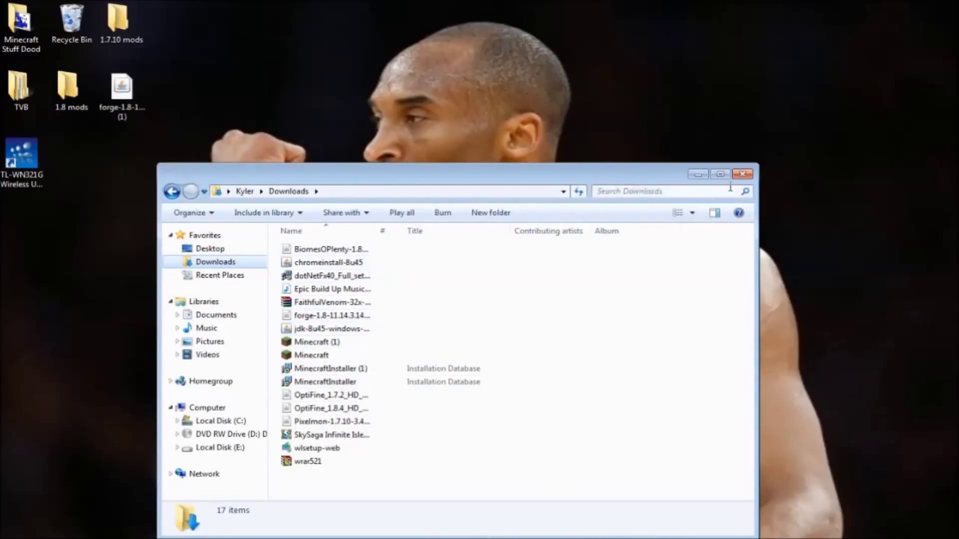
left_click(743, 176)
Step: Run the Forge installer from the desktop with Java(TM) Platform SE binary and install the client
left_click(124, 95)
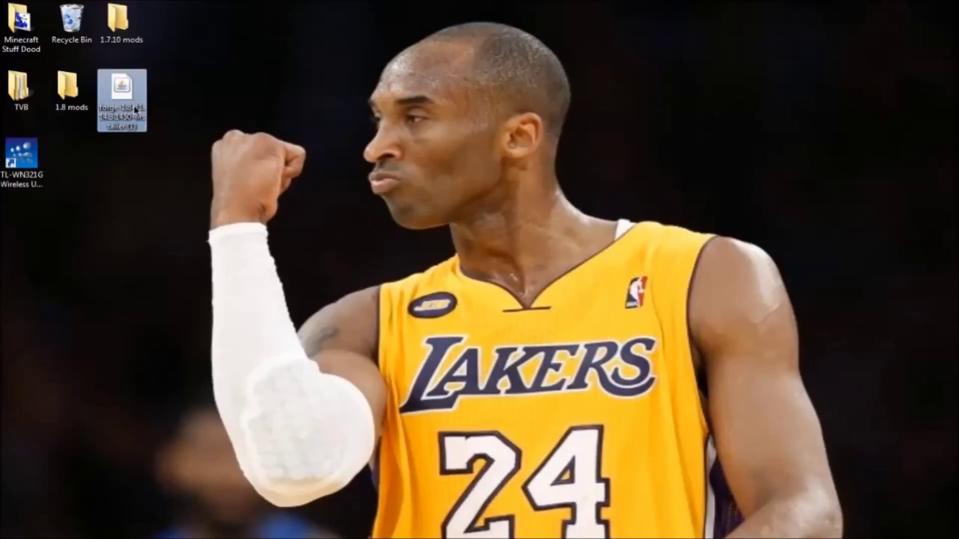
right_click(134, 106)
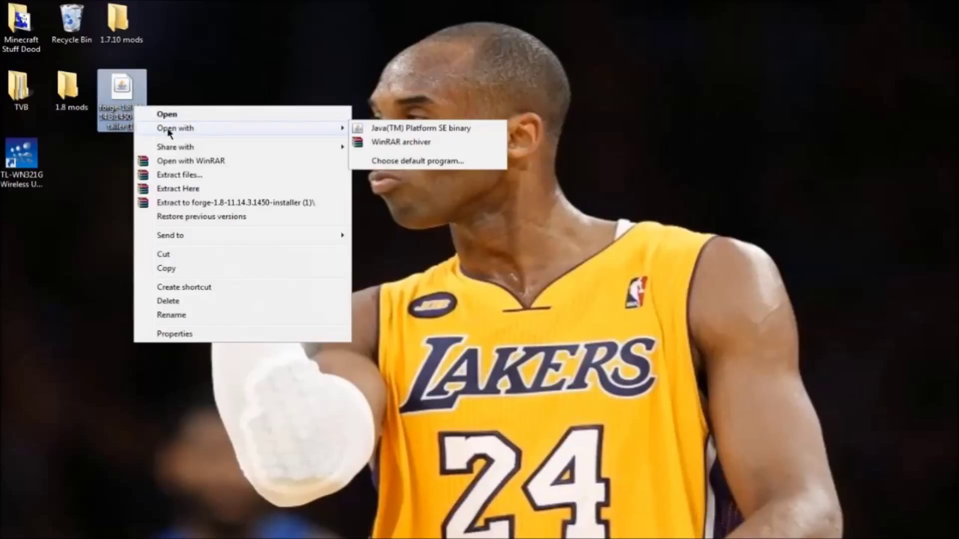
mouse_move(311, 133)
left_click(387, 131)
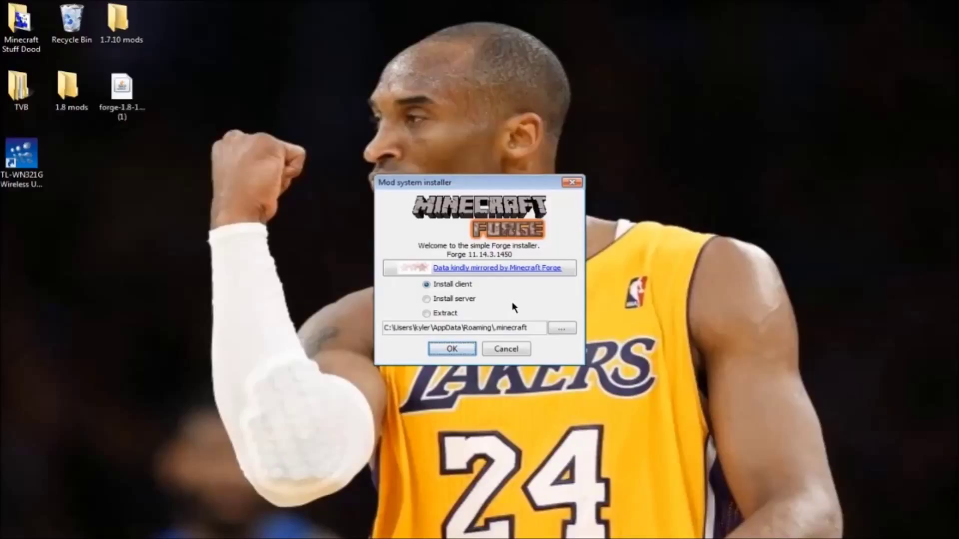
left_click(427, 287)
left_click(449, 346)
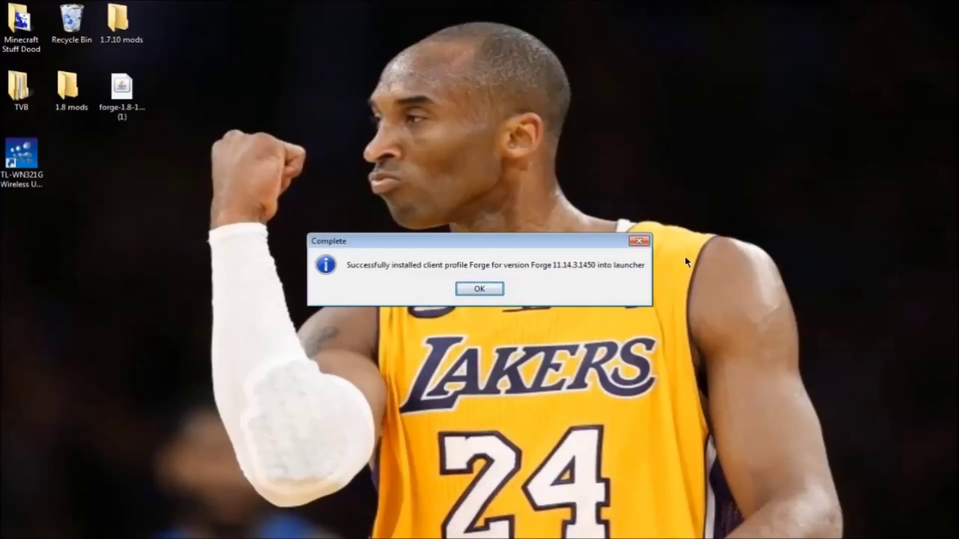
left_click(479, 289)
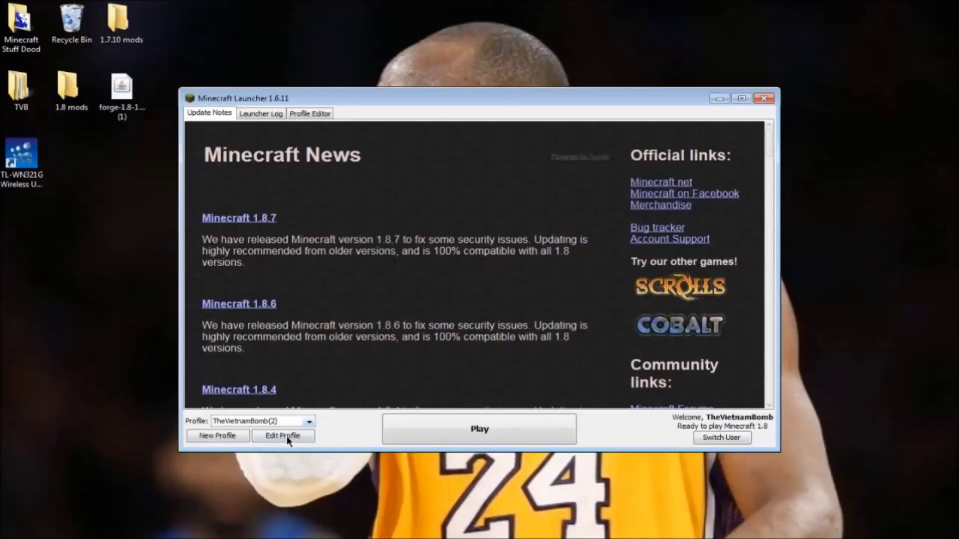
Step: Change the Minecraft launcher profile's version to release 1.8-Forge11.14.3.1450 and save the profile
left_click(288, 436)
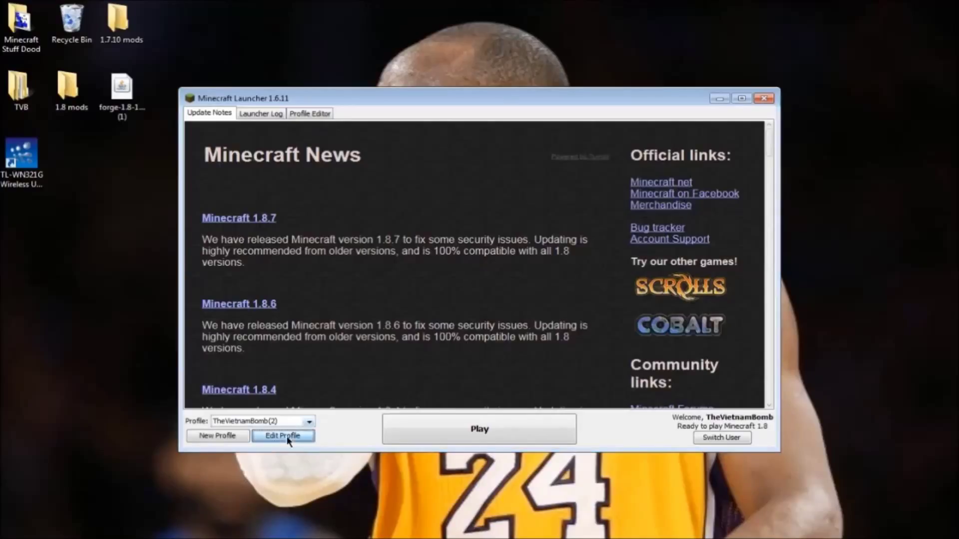
left_click(459, 320)
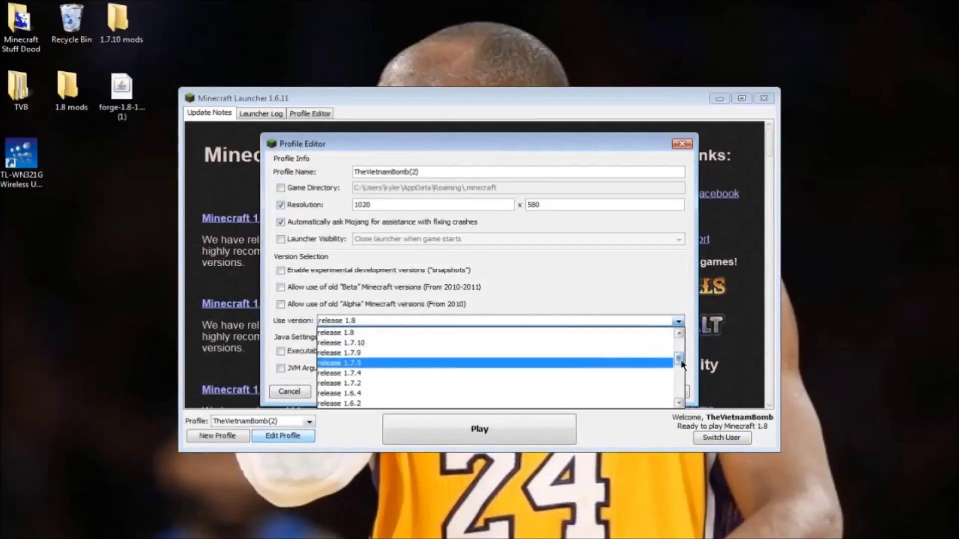
left_click_drag(682, 365, 680, 399)
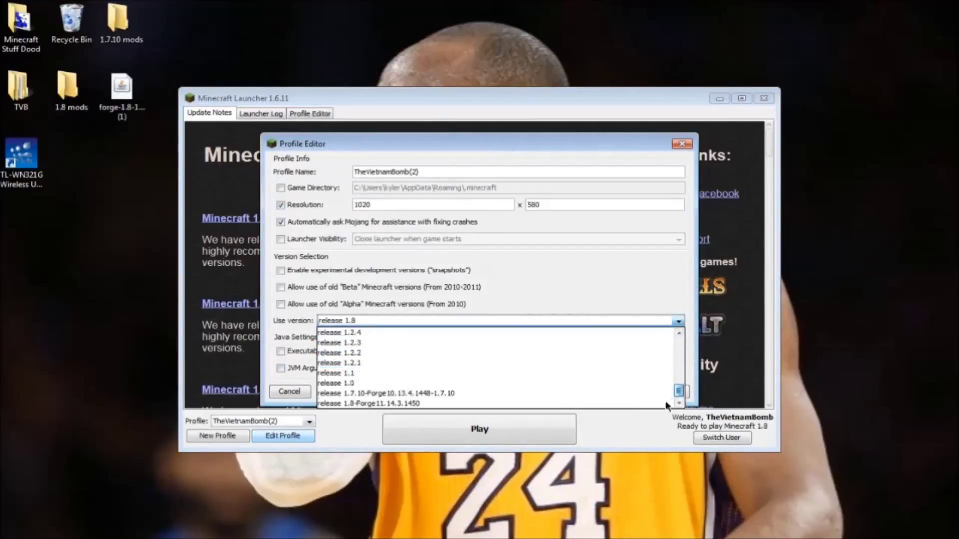
left_click(363, 404)
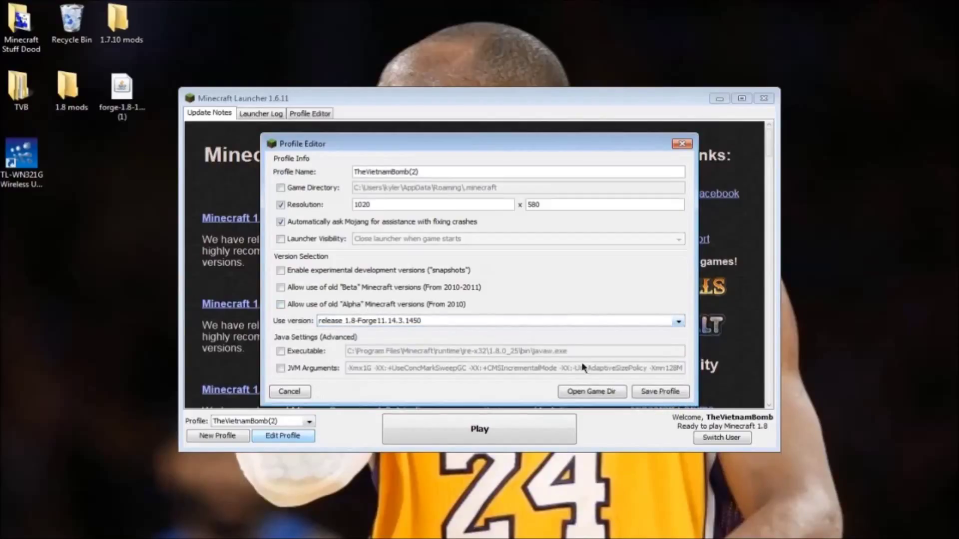
left_click(658, 394)
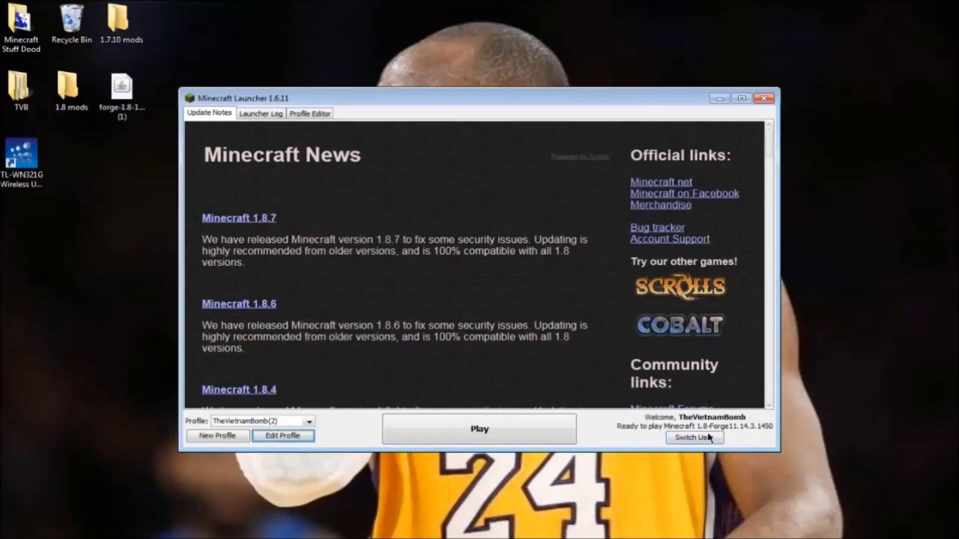
Step: Launch the game with the Forge profile and examine its mod list
left_click(473, 431)
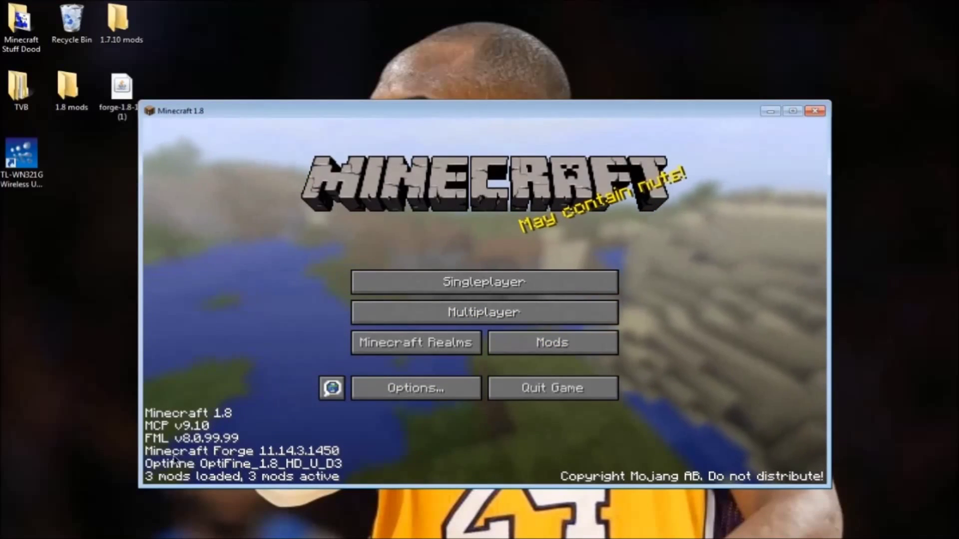
left_click(574, 350)
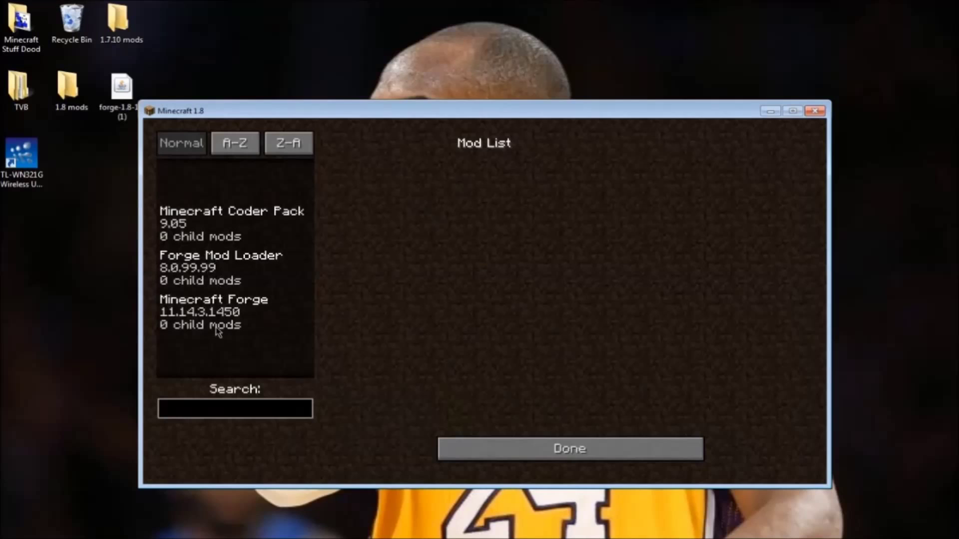
left_click(216, 328)
left_click(574, 451)
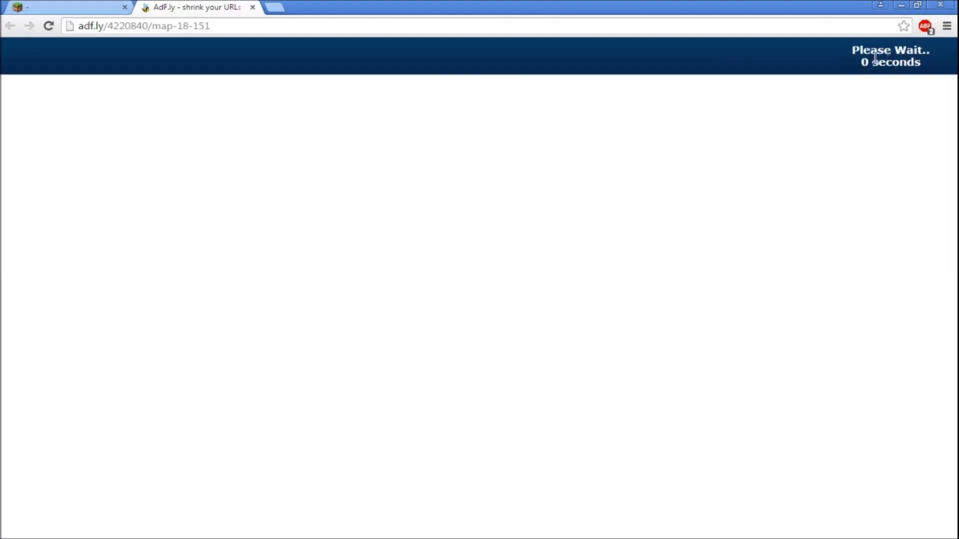
Step: Skip the advertisement to download the minimap mod, and move xaeros_minimap_v1.5.1_1.8_Forge from Downloads to the desktop
left_click(871, 63)
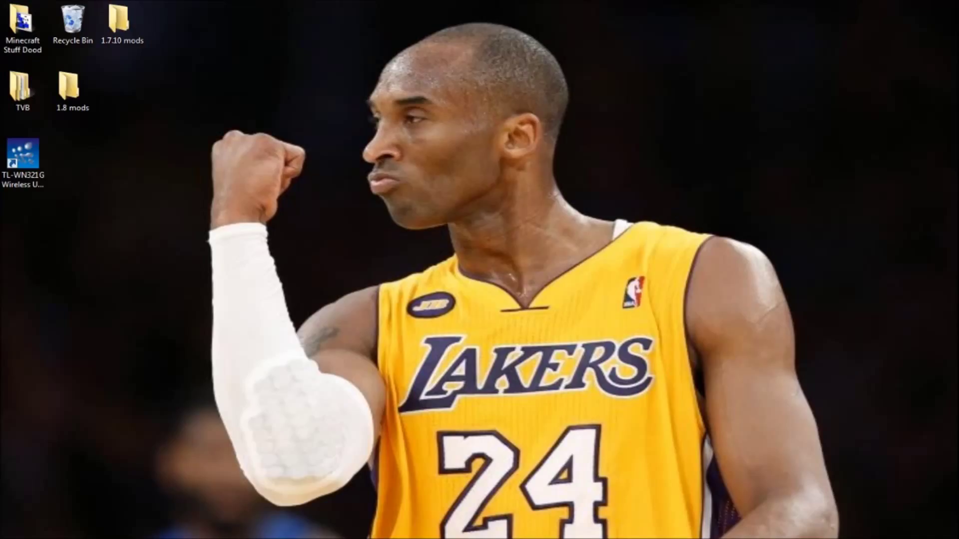
key("super+e")
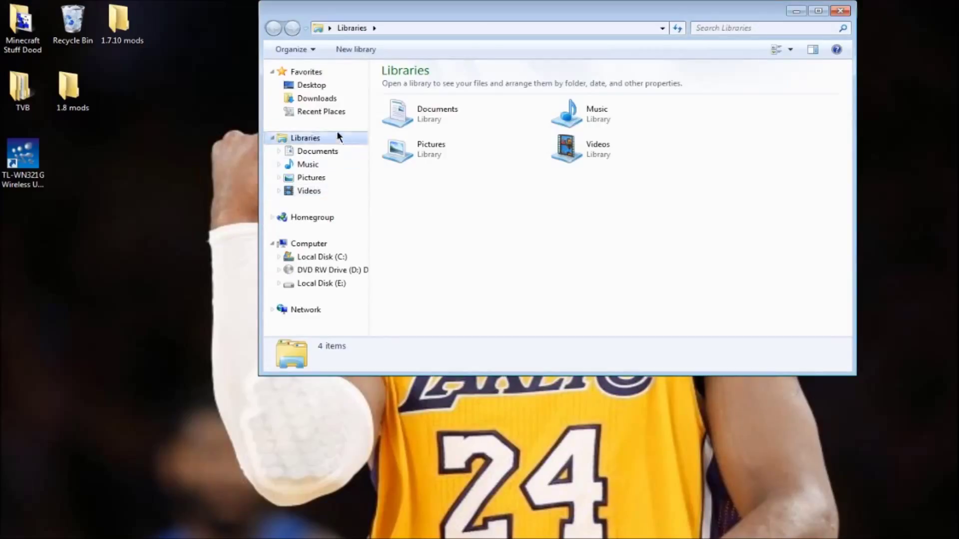
left_click(317, 99)
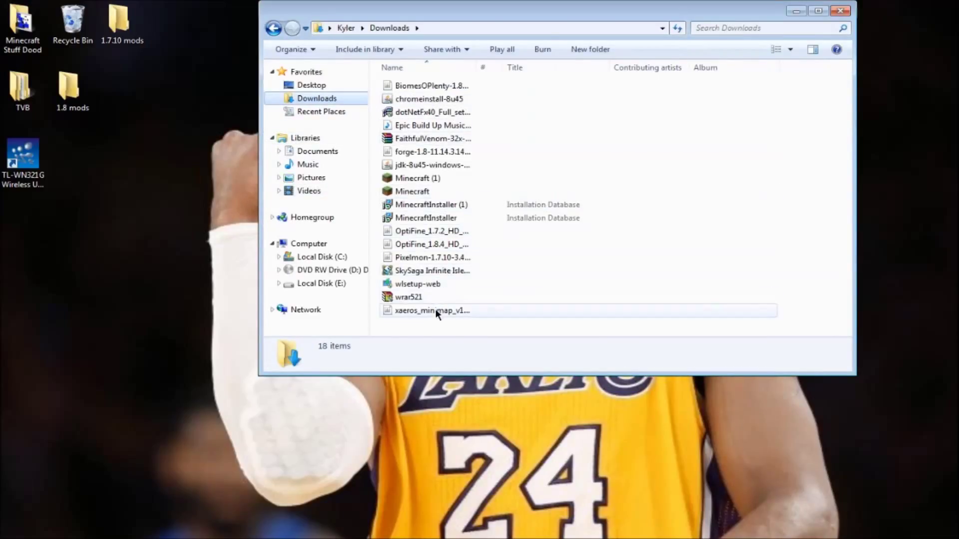
left_click(440, 313)
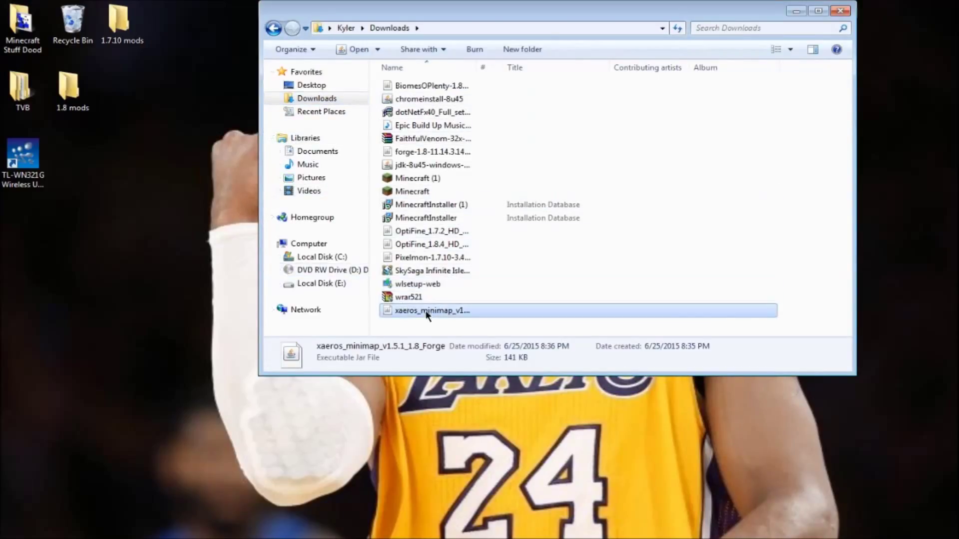
left_click_drag(128, 118, 128, 119)
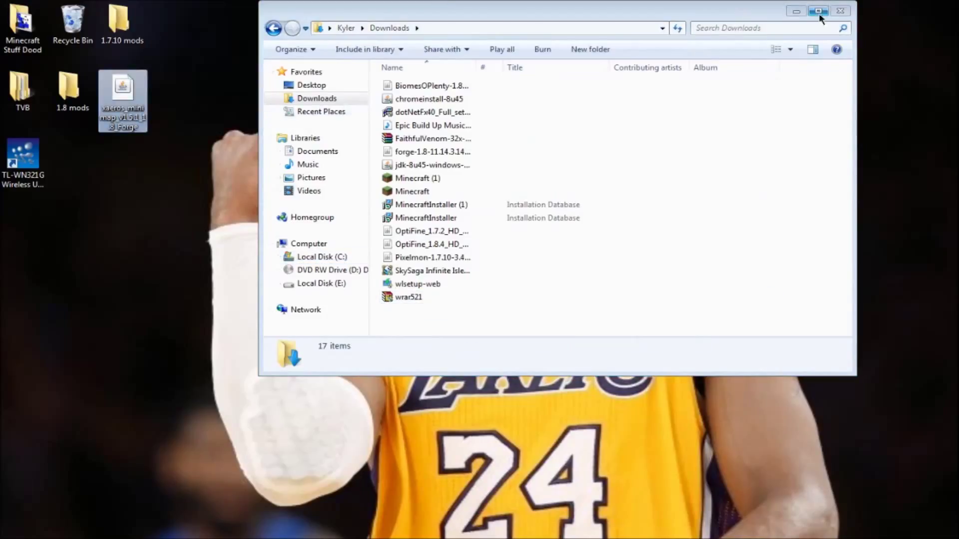
left_click(837, 12)
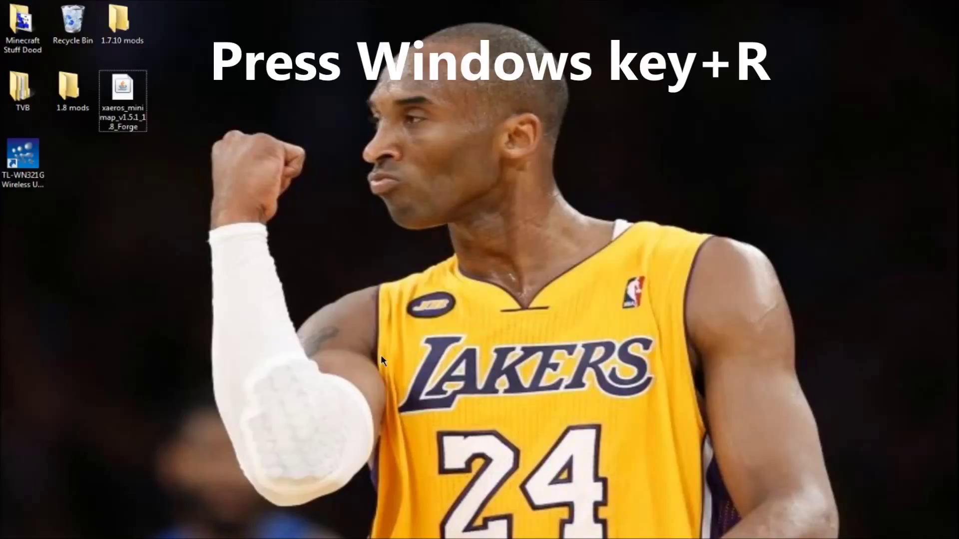
Step: Run %appdata% to reach the Roaming folder and open its .minecraft folder
key("super+r")
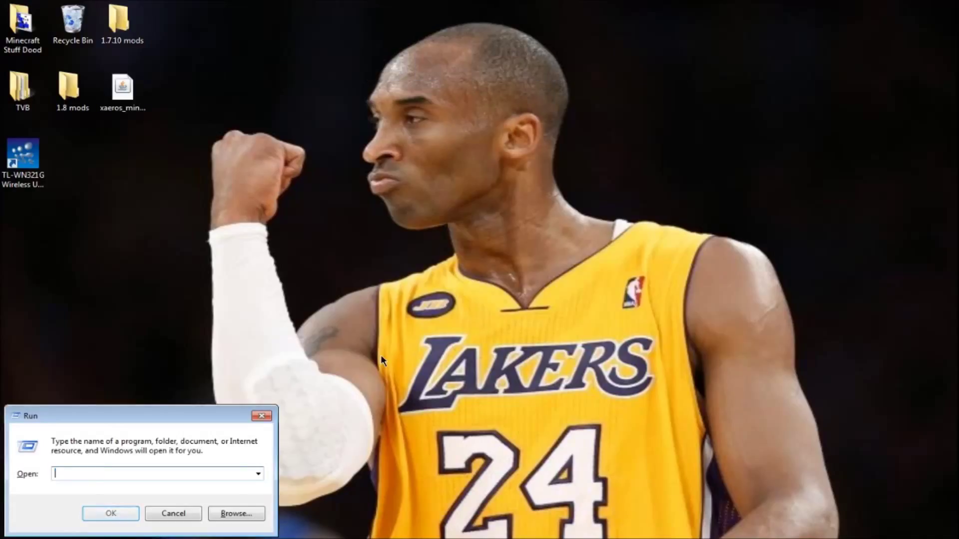
type("%appd")
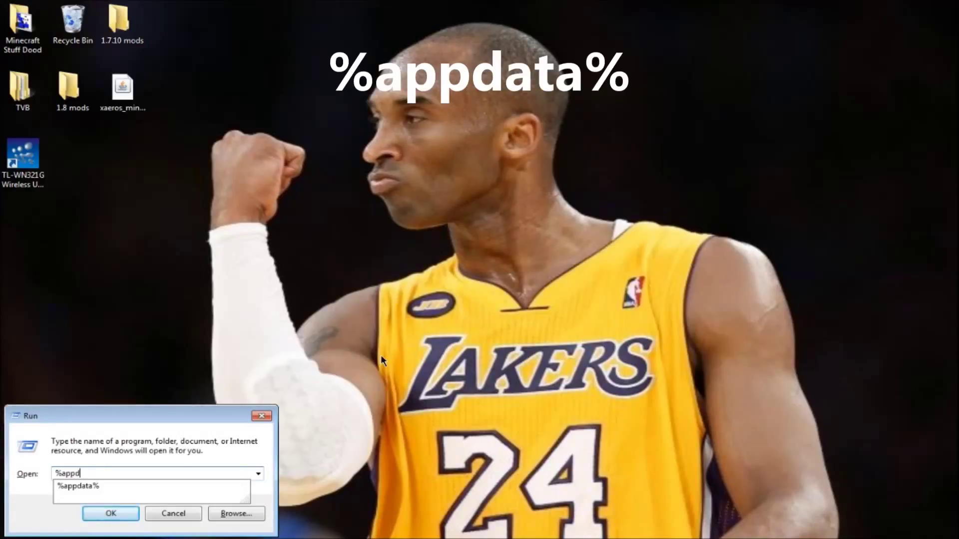
type("ata%")
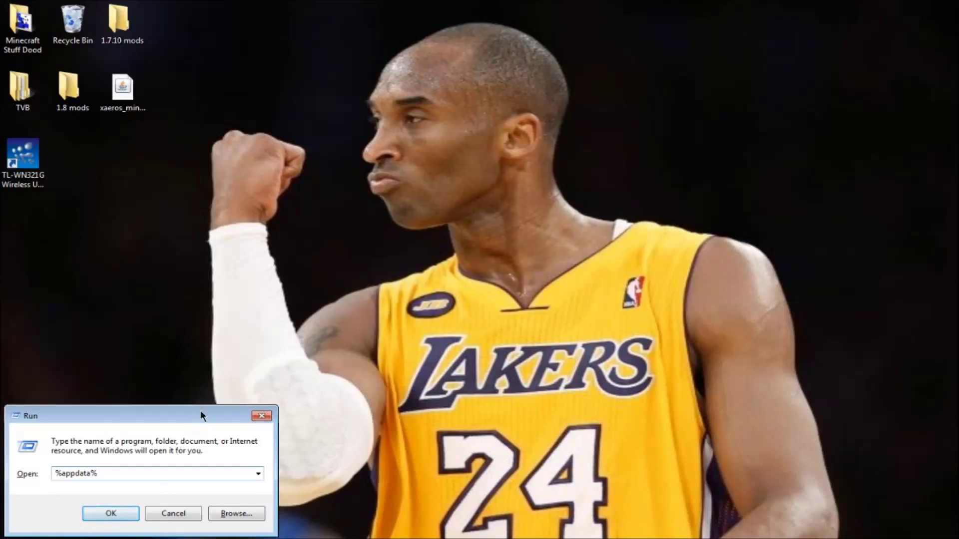
left_click_drag(203, 414, 490, 268)
left_click(409, 368)
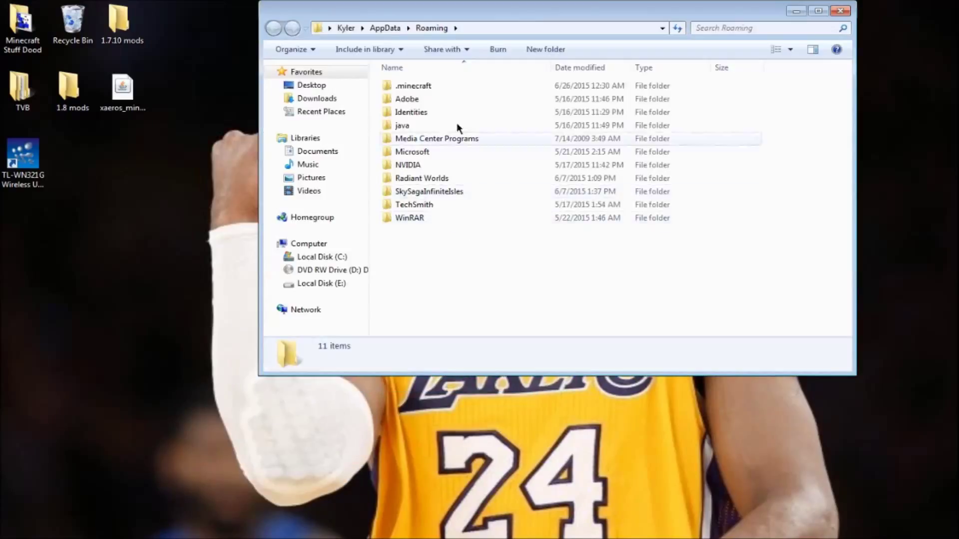
double_click(418, 86)
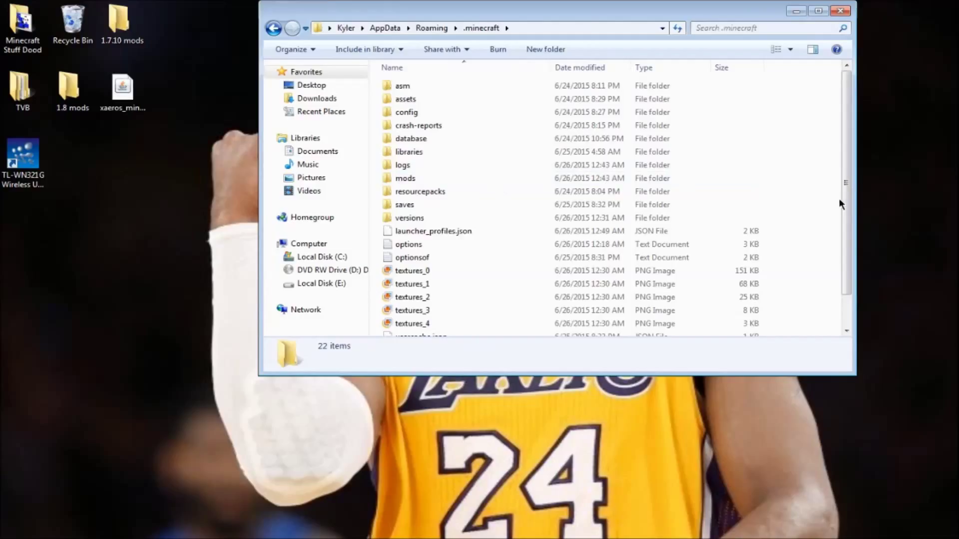
left_click_drag(840, 204, 844, 327)
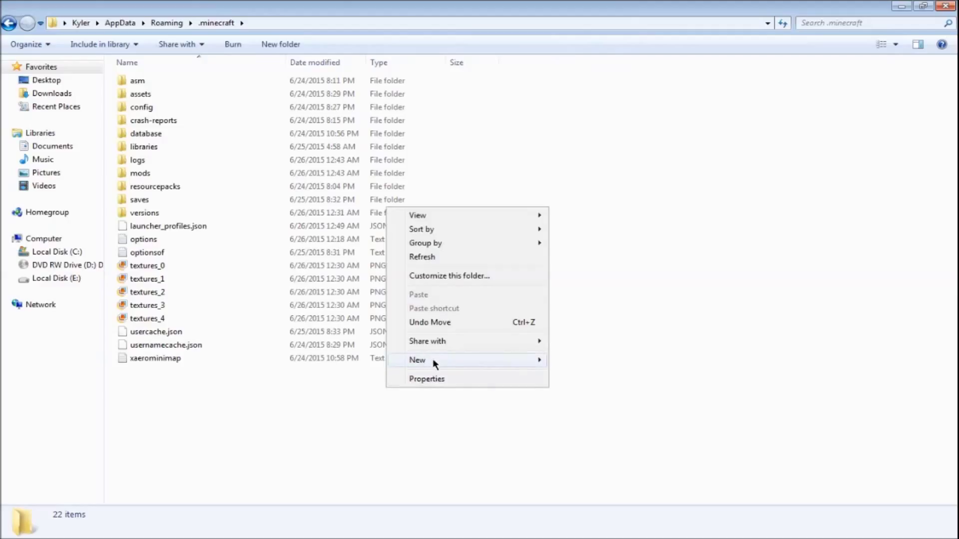
mouse_move(435, 360)
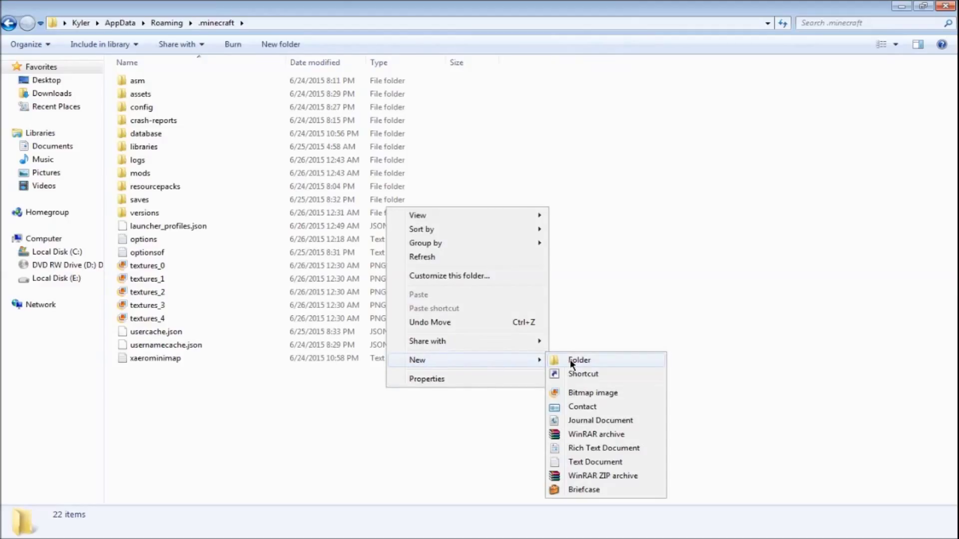
left_click(402, 473)
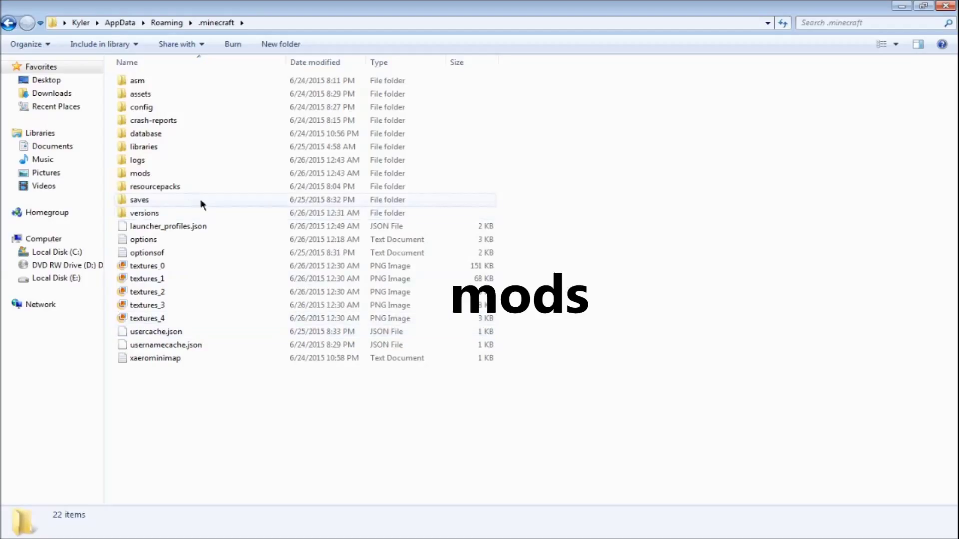
left_click(924, 8)
left_click_drag(749, 5, 746, 25)
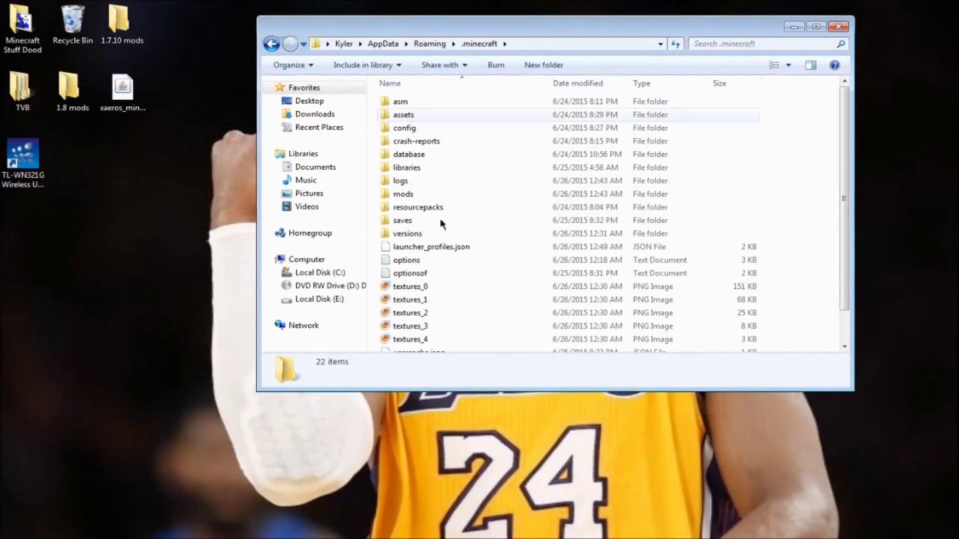
Step: Move xaeros_minimap_v1.5.1_1.8_Forge from the desktop into the mods folder inside .minecraft, and close the folder window
double_click(425, 194)
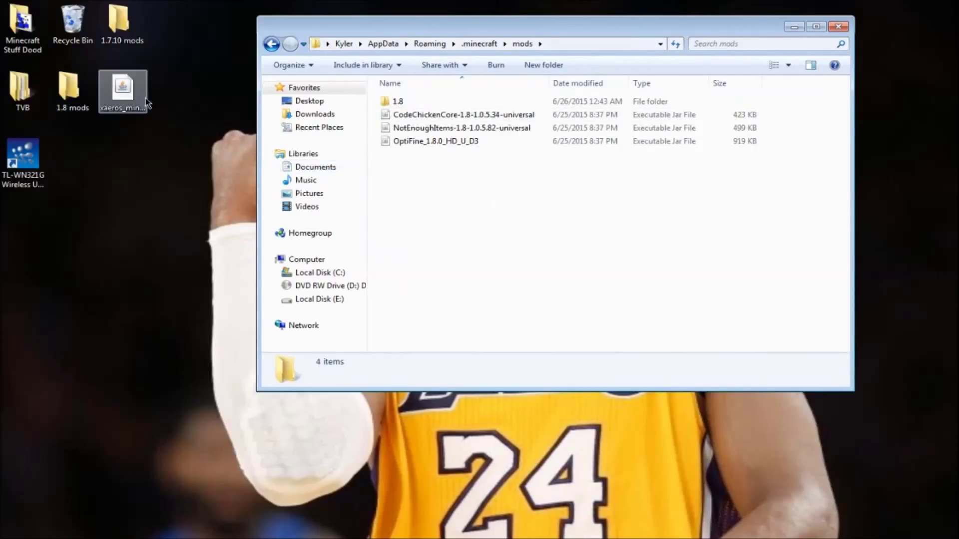
left_click(121, 98)
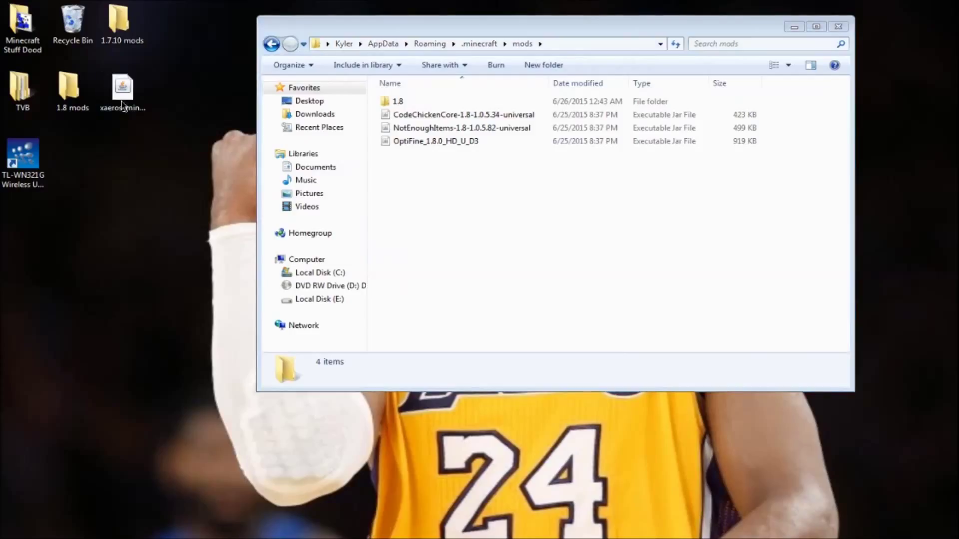
left_click(452, 199)
key("ctrl+v")
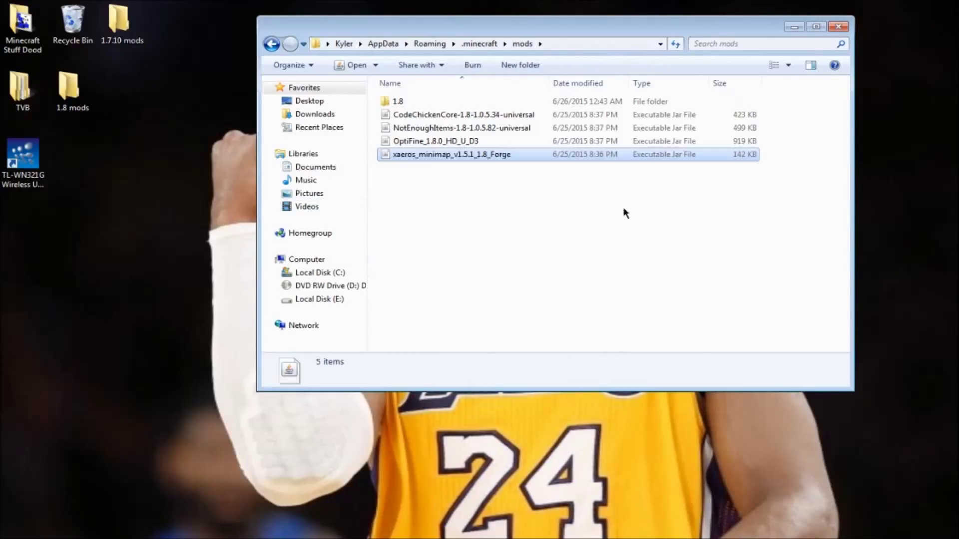
left_click(839, 28)
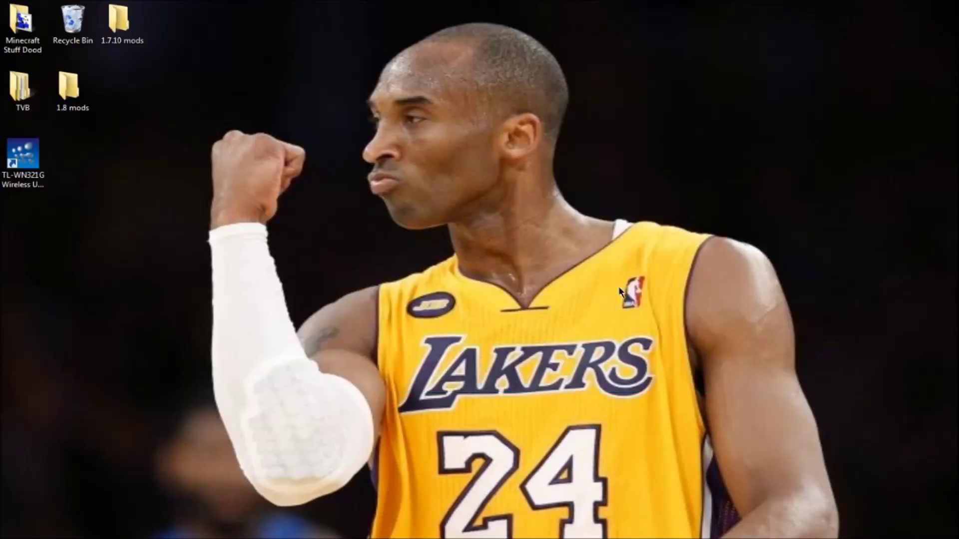
Step: Switch to the Minecraft Launcher, check that the profile uses release 1.8-Forge11.14.3.1450, save it and launch the game
key("alt+Tab")
left_click(293, 437)
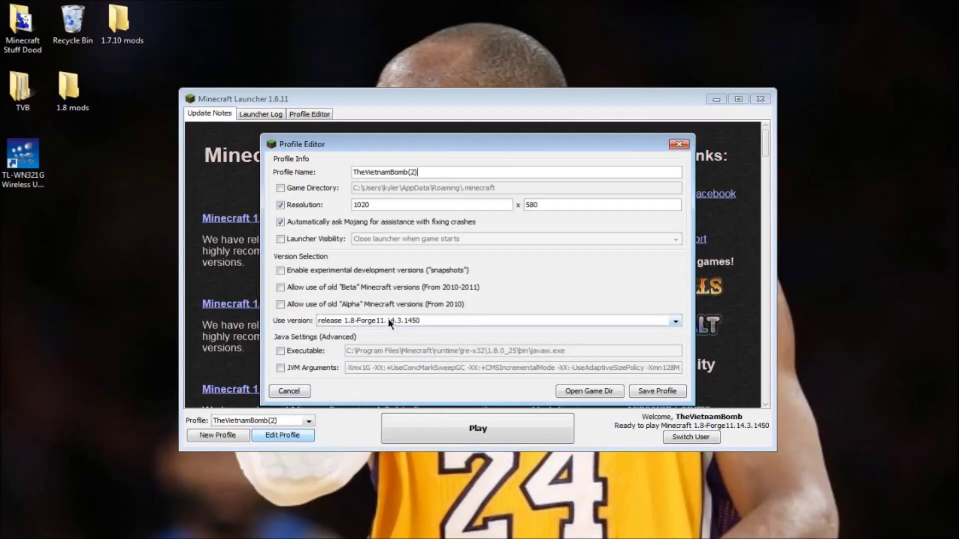
left_click(648, 394)
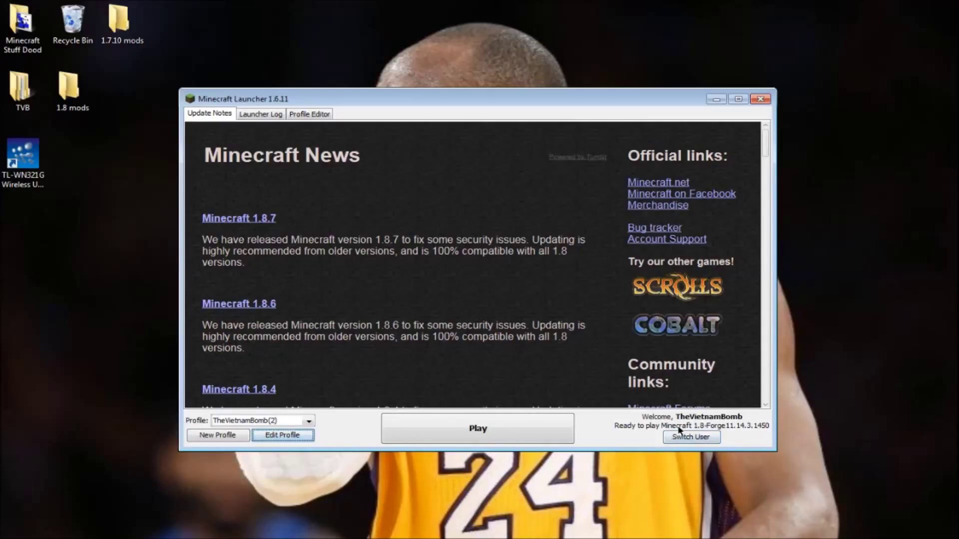
left_click(489, 429)
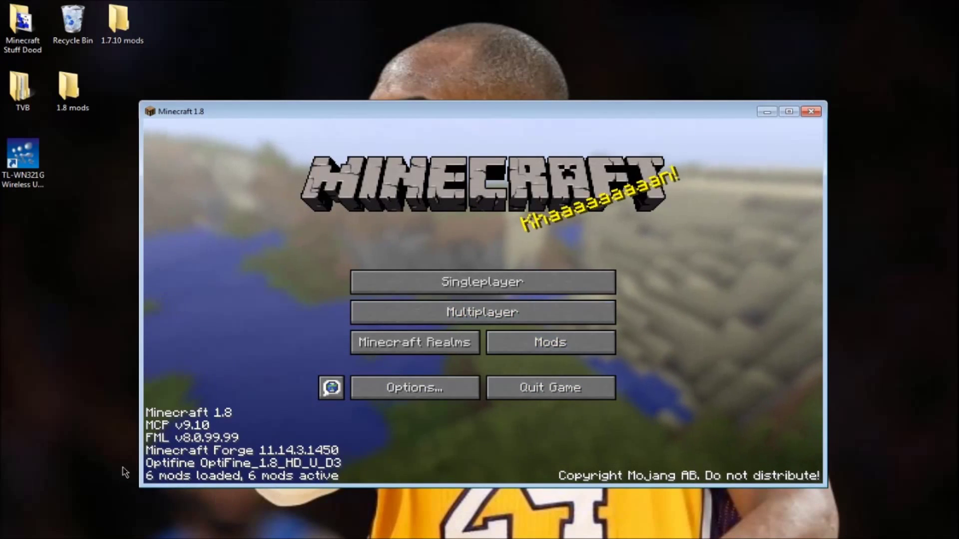
Step: Examine the game's mod list for Xaero's Minimap and return to the main menu
left_click(580, 337)
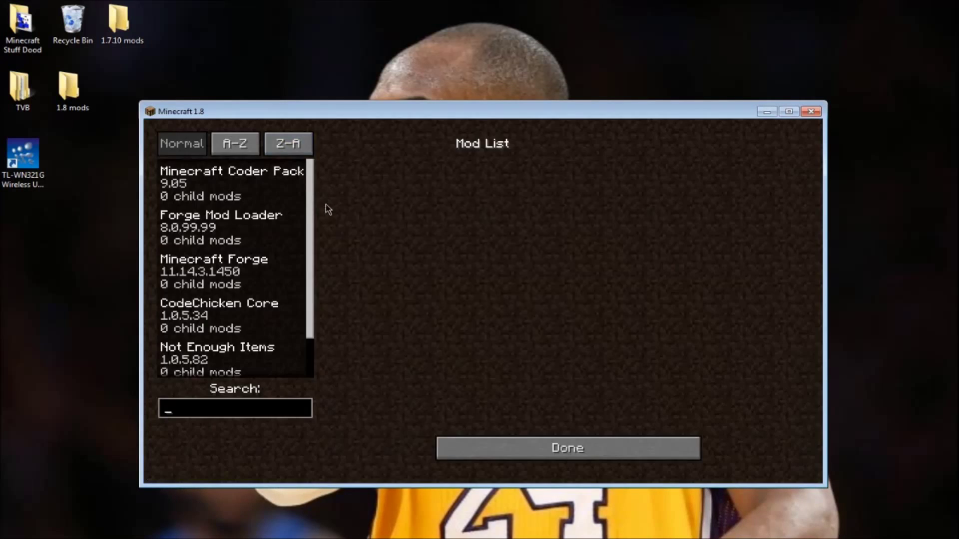
scroll(313, 267, "down", 2)
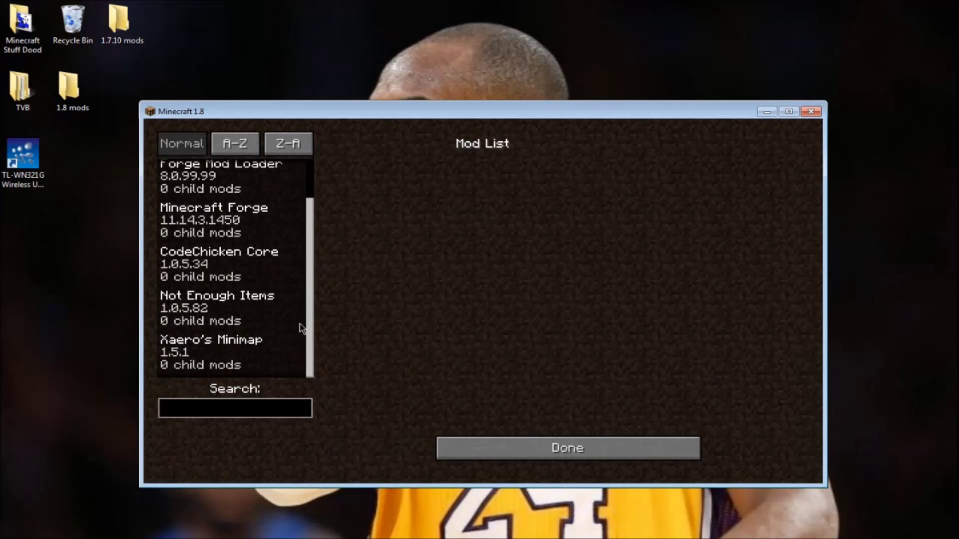
left_click(255, 358)
left_click(544, 458)
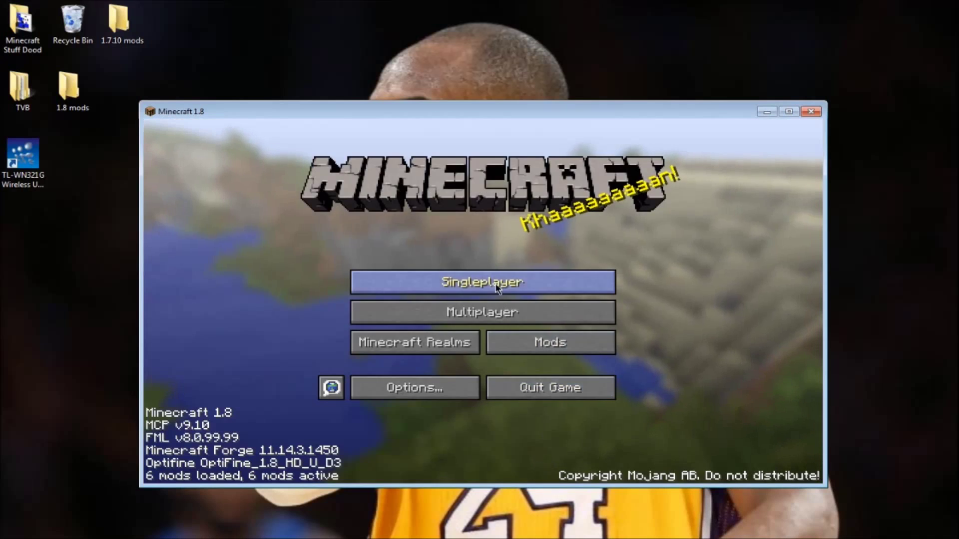
Step: Load the existing single-player survival world and check the minimap and the inventory with its Not Enough Items overlay
left_click(496, 286)
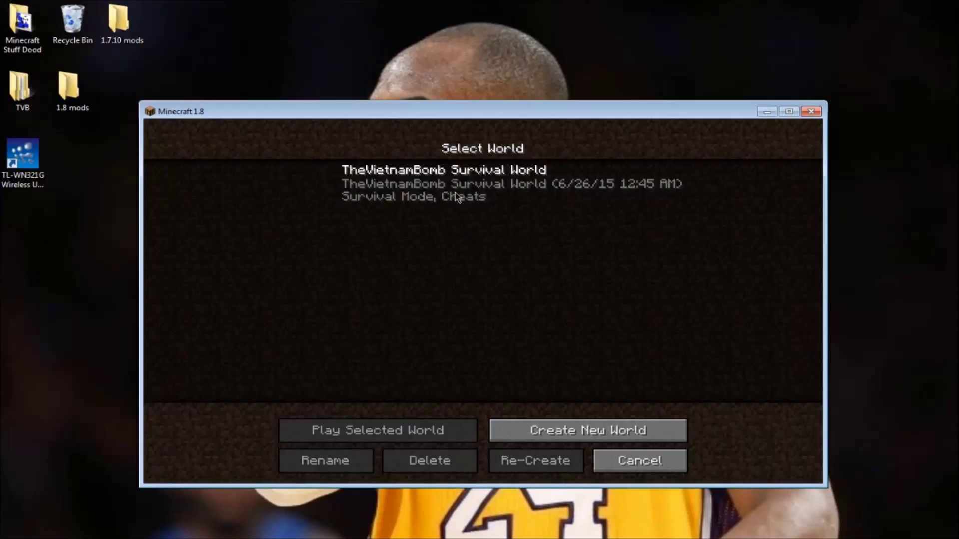
left_click(454, 193)
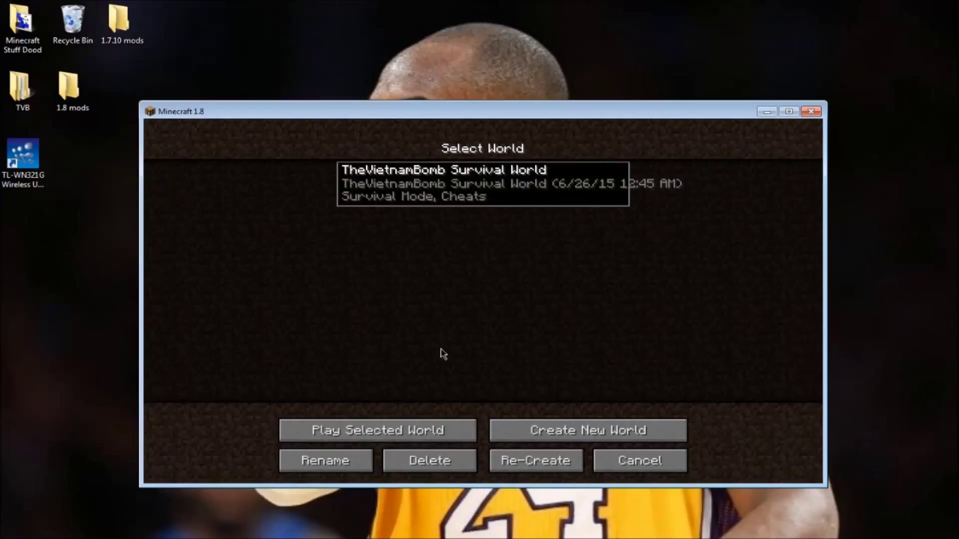
left_click(383, 431)
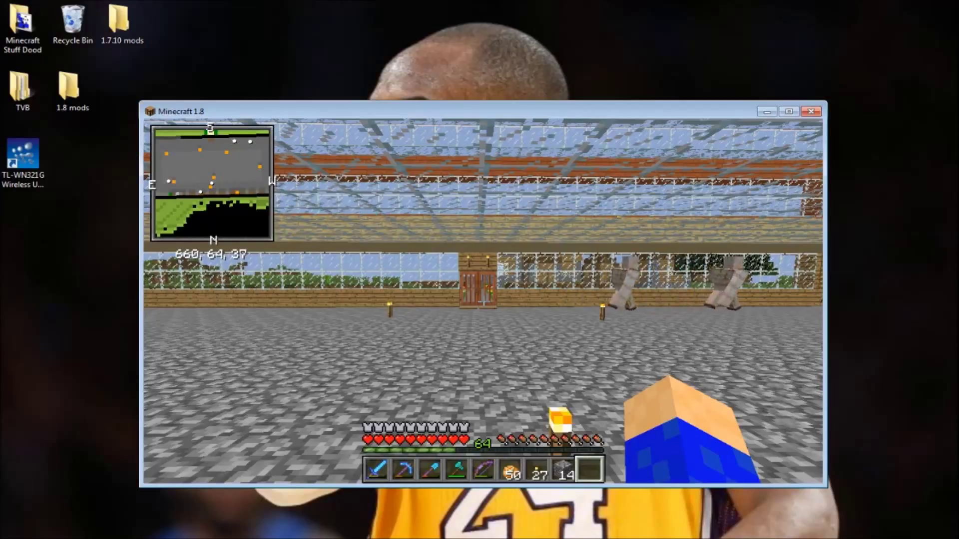
key("e")
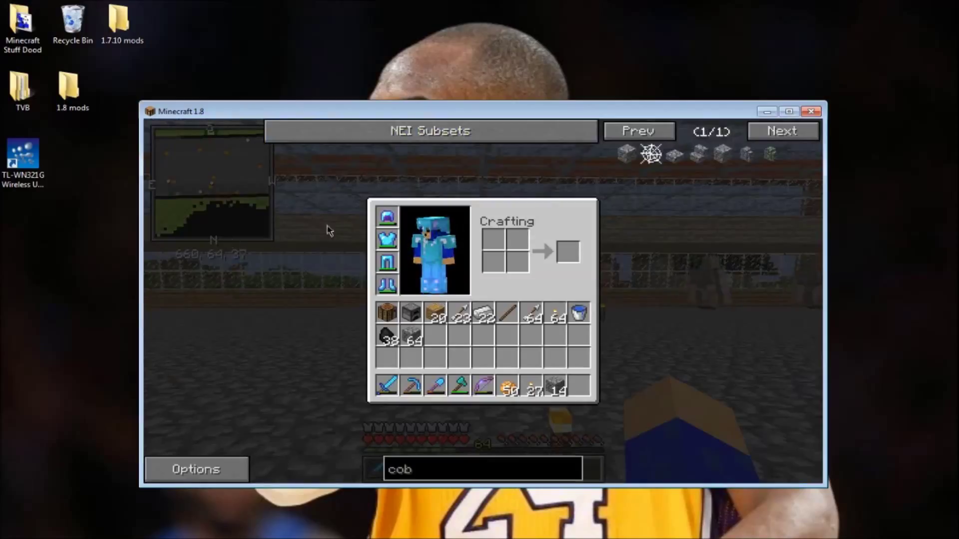
key("e")
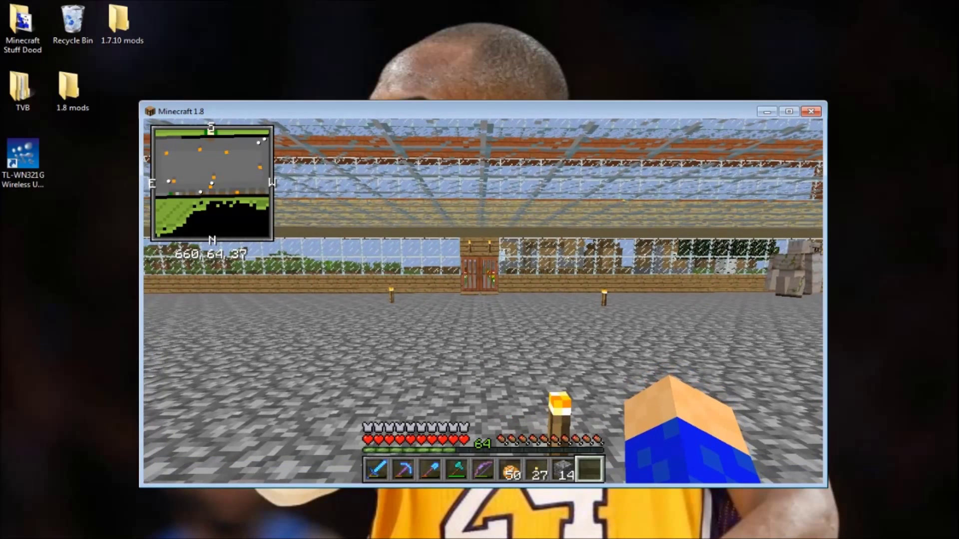